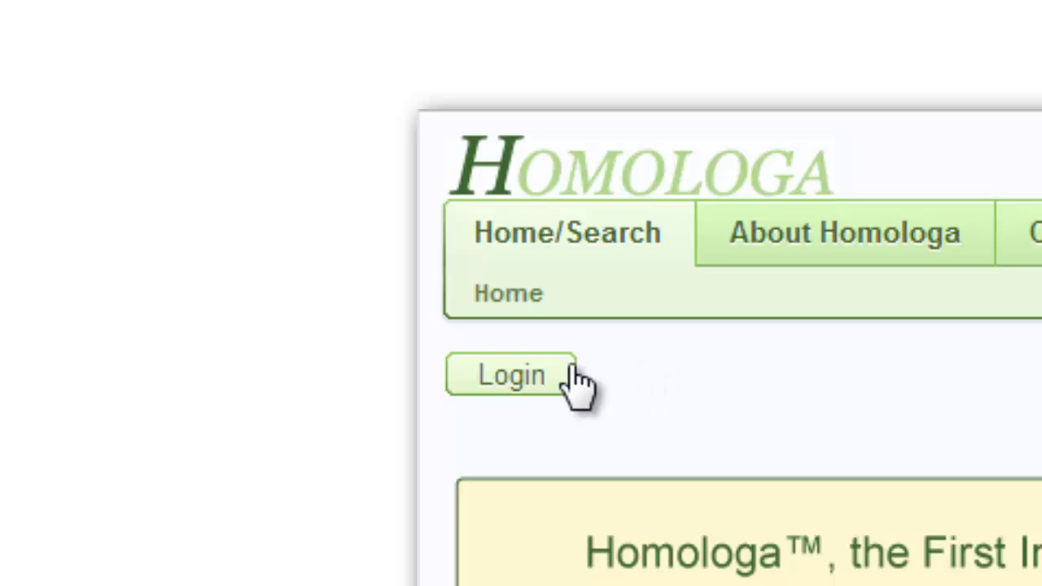
# Sign in with the username and password, language left on DEFAULT, and accept the liability terms
pyautogui.click(505, 378)
pyautogui.click(277, 198)
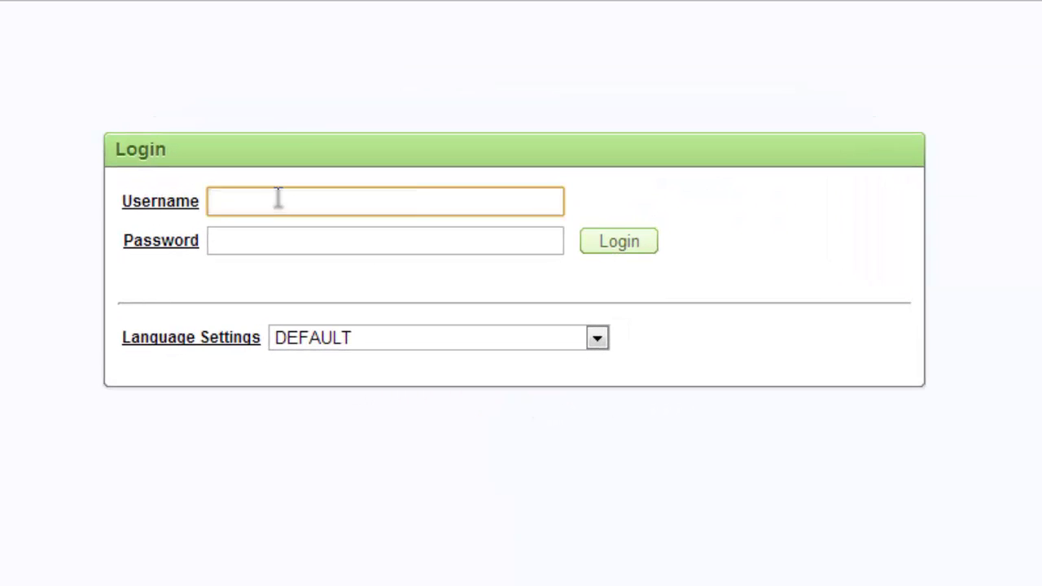
pyautogui.write('admin')
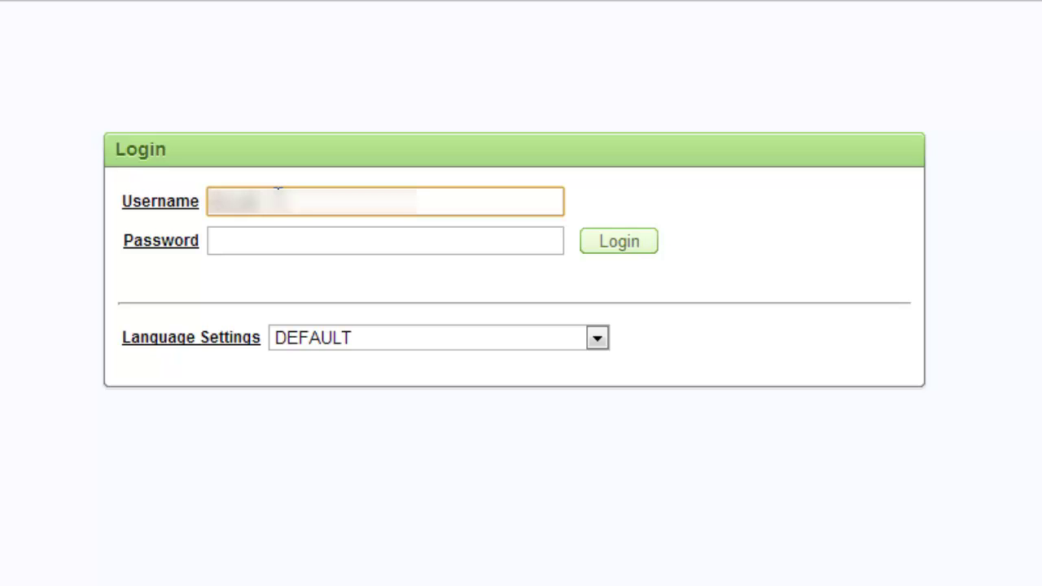
pyautogui.write('istrator')
pyautogui.click(287, 241)
pyautogui.write('••••••')
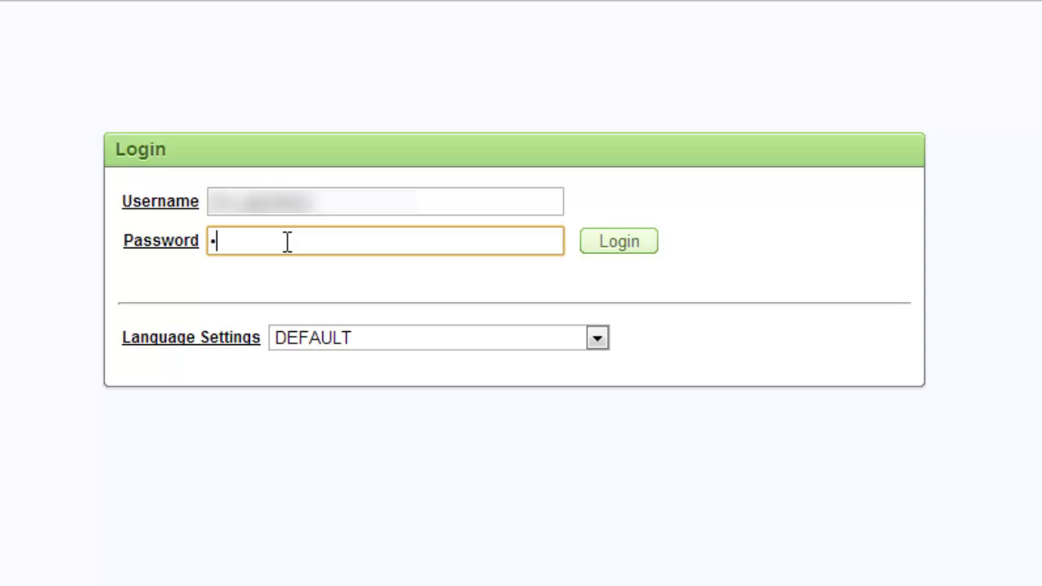
pyautogui.write('••')
pyautogui.click(367, 336)
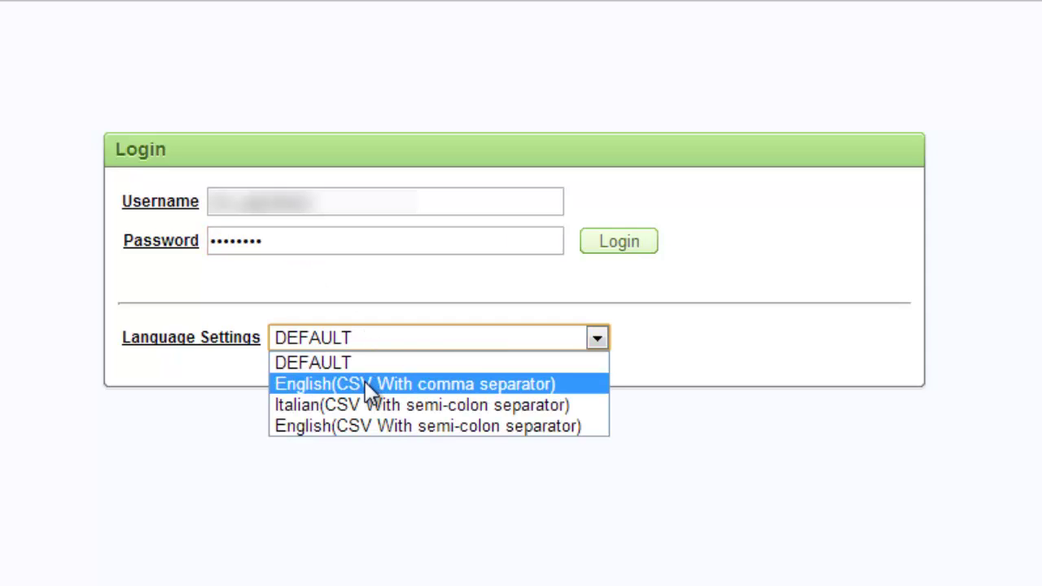
pyautogui.click(350, 364)
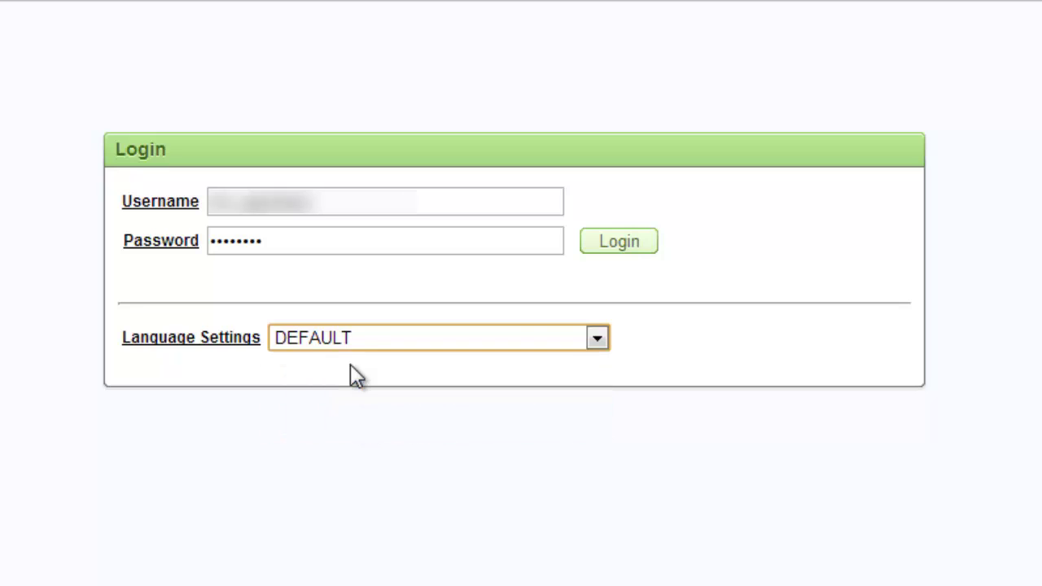
pyautogui.click(621, 244)
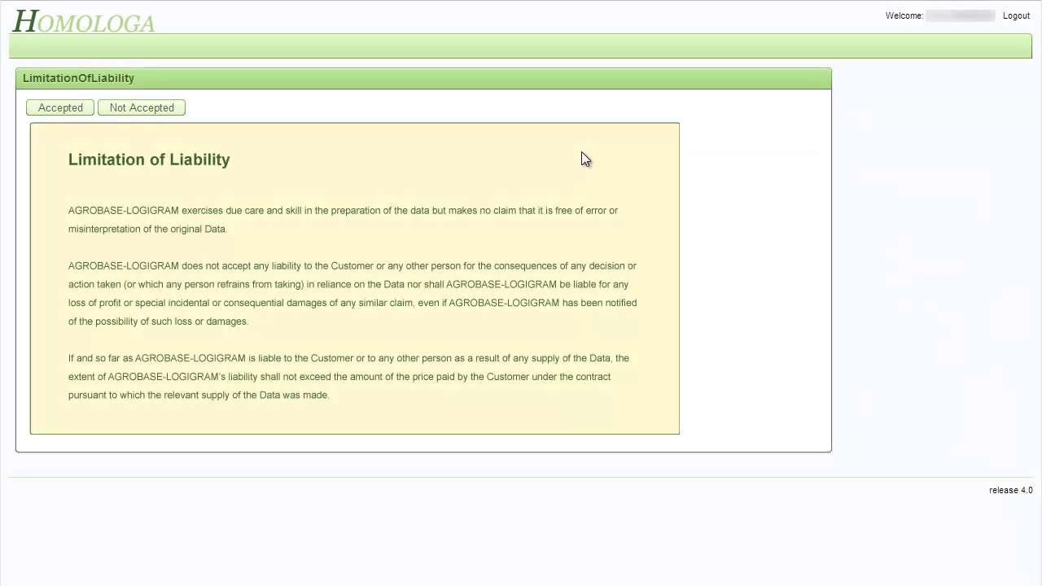
pyautogui.click(58, 110)
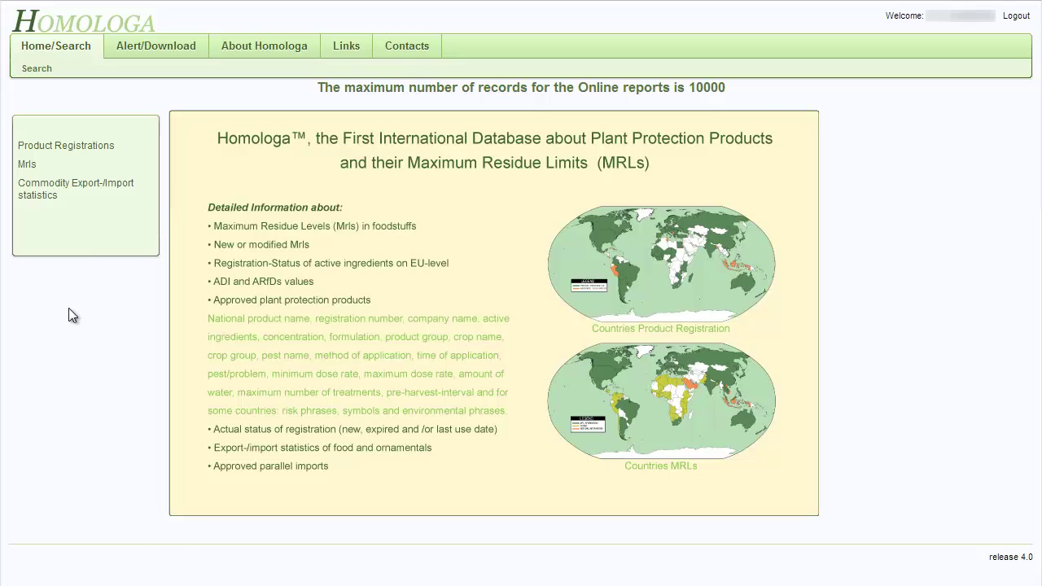
pyautogui.moveTo(60, 153)
pyautogui.moveTo(40, 167)
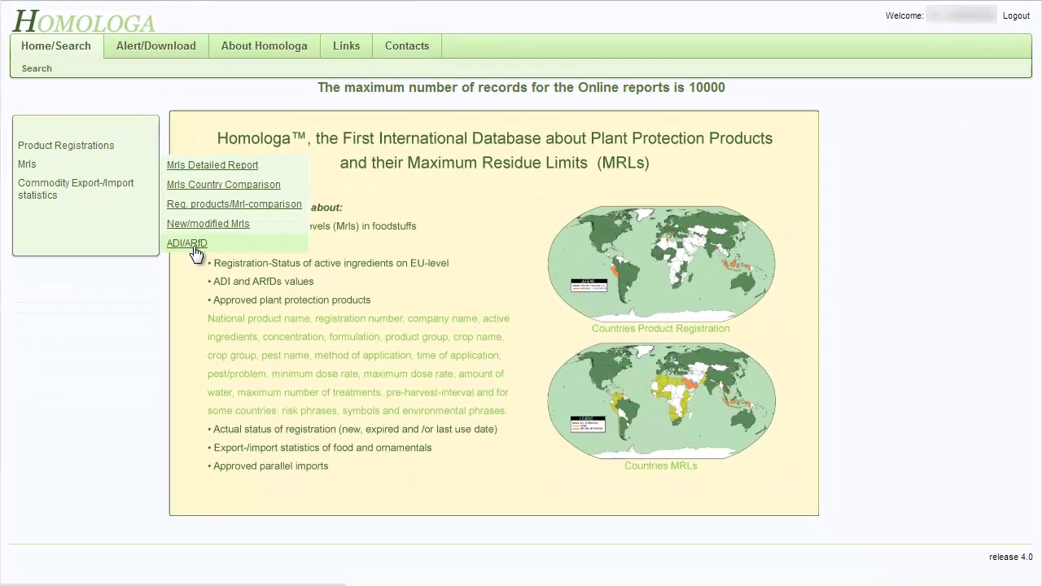
# Open the Brand-level registrations form from the Product Registrations menu
pyautogui.moveTo(61, 197)
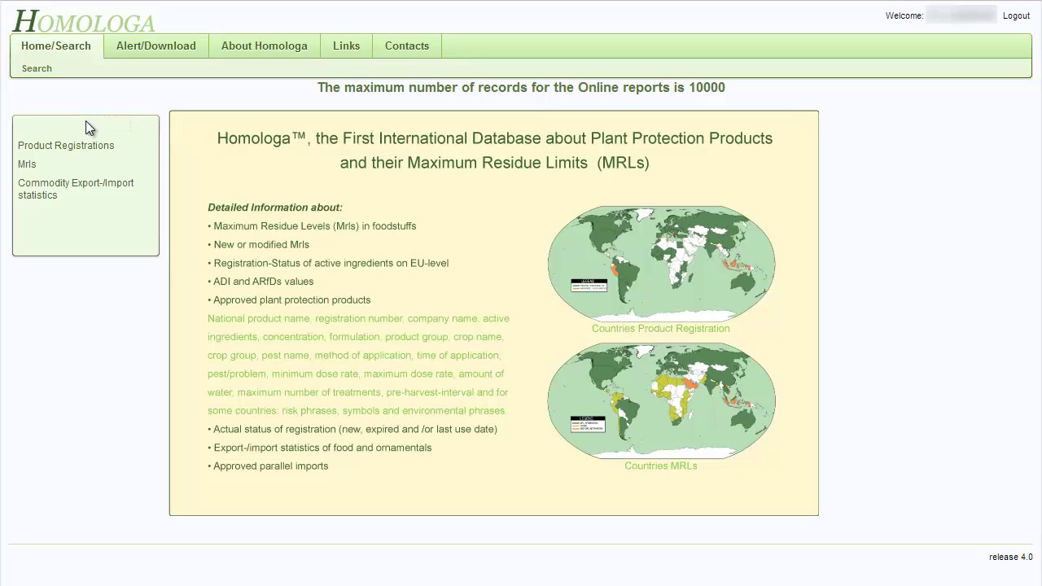
pyautogui.moveTo(85, 146)
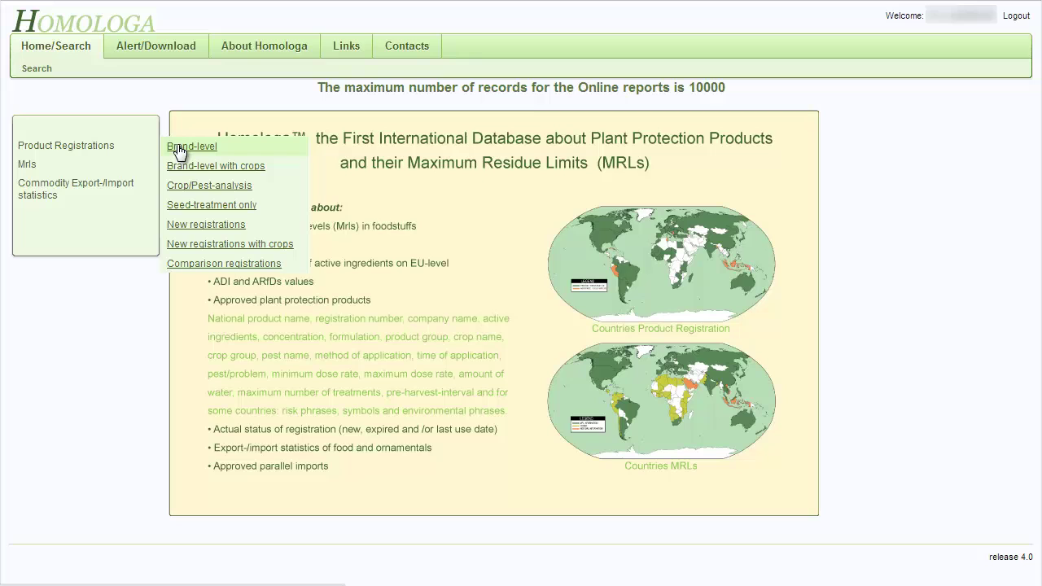
pyautogui.click(180, 149)
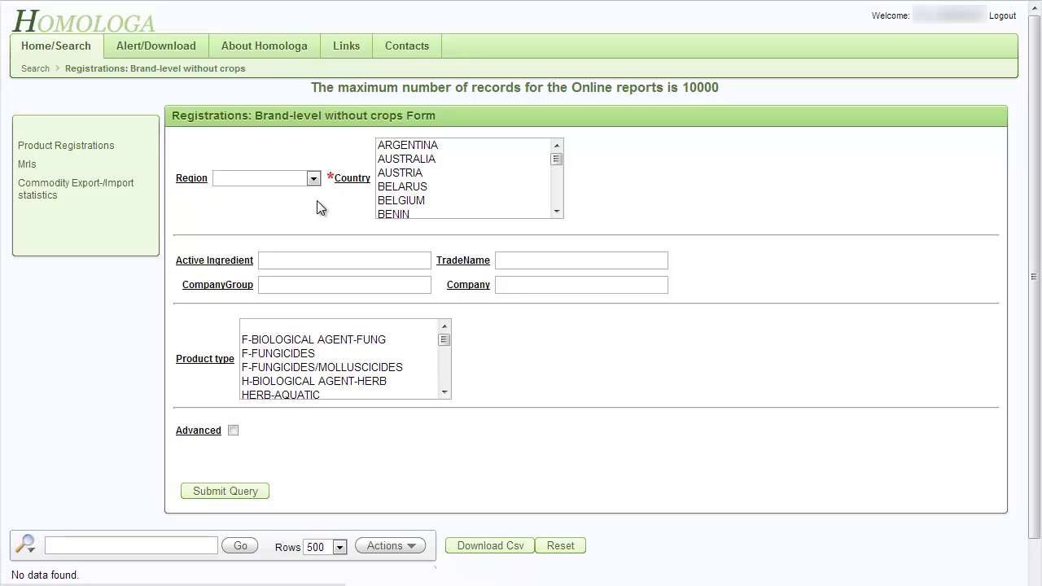
# Filter the country list to the EUROPE region and Ctrl-deselect GREECE and ICELAND
pyautogui.click(314, 179)
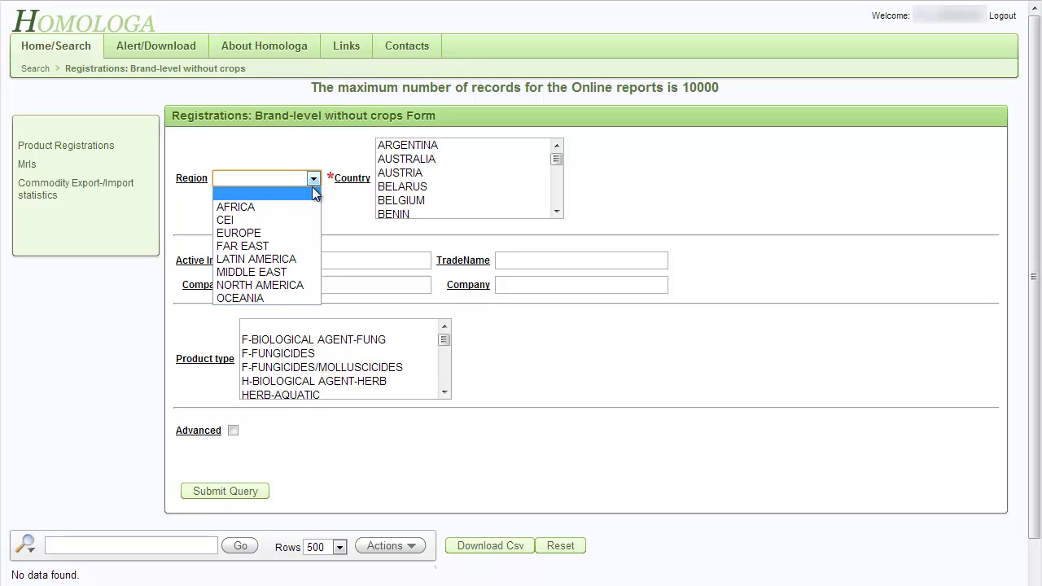
pyautogui.click(291, 235)
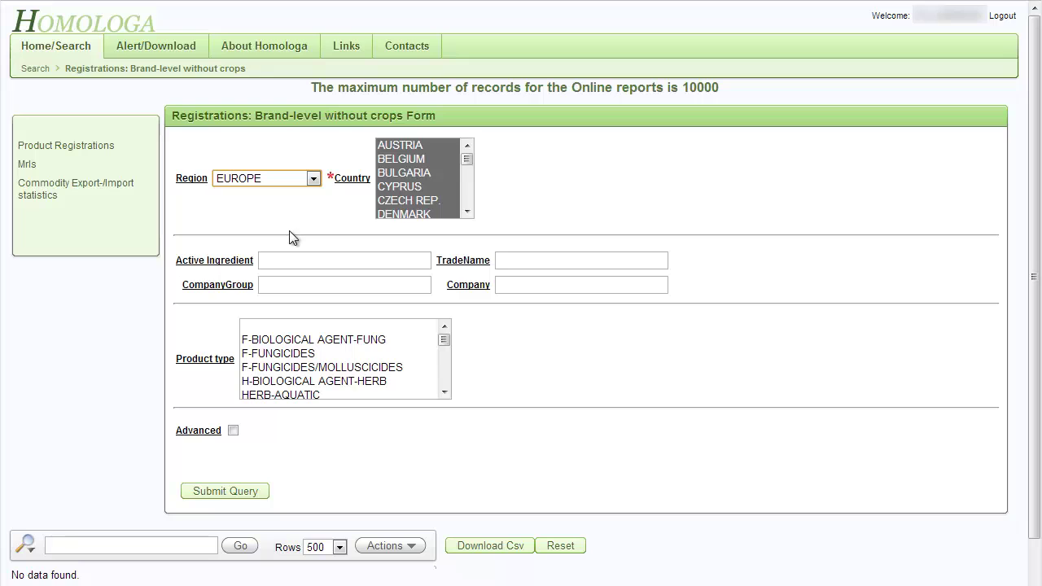
pyautogui.moveTo(463, 160); pyautogui.dragTo(467, 196)
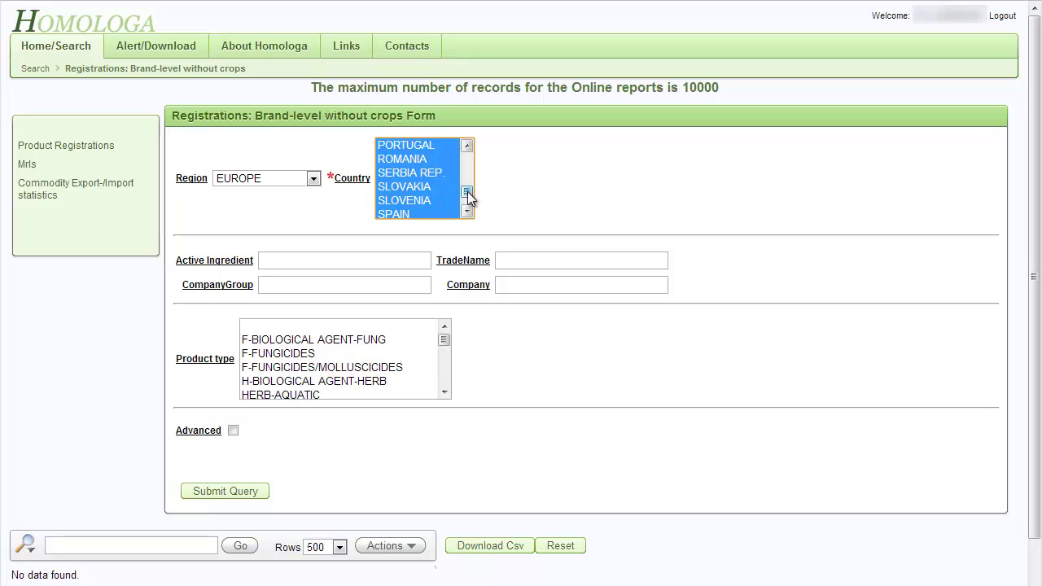
pyautogui.moveTo(468, 196); pyautogui.dragTo(470, 171)
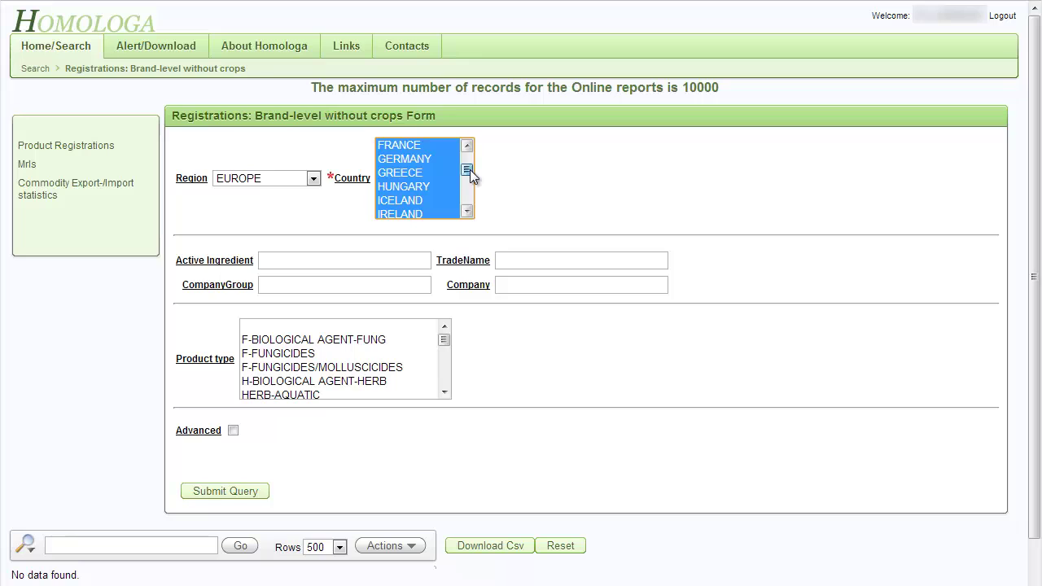
pyautogui.press('ctrl')
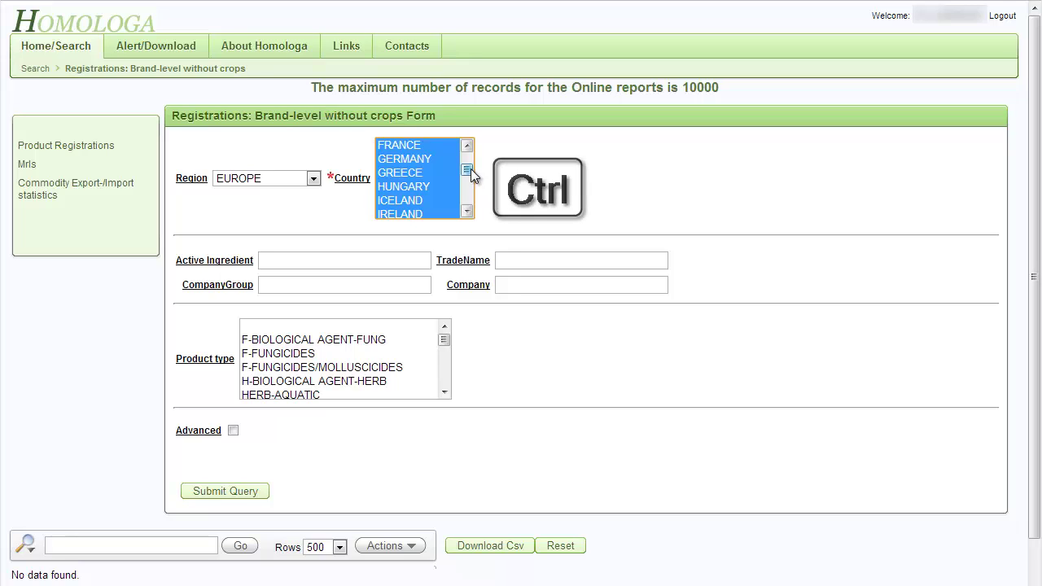
pyautogui.keyDown('ctrl'); pyautogui.click(415, 176); pyautogui.keyUp('ctrl')
pyautogui.keyDown('ctrl'); pyautogui.click(413, 199); pyautogui.keyUp('ctrl')
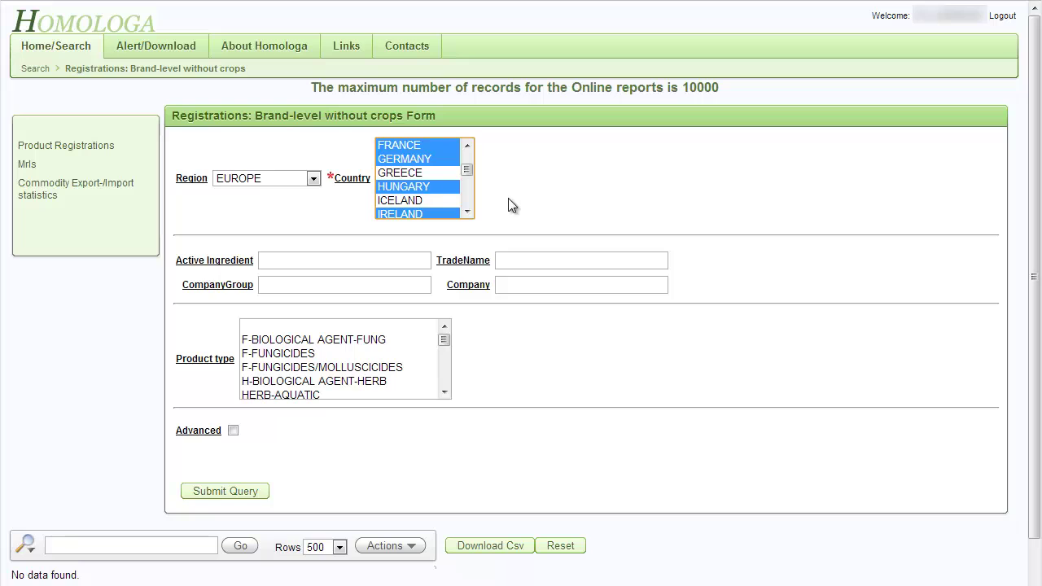
# Clear the region filter and Ctrl-pick countries, ending with ARGENTINA as the chosen country
pyautogui.click(313, 179)
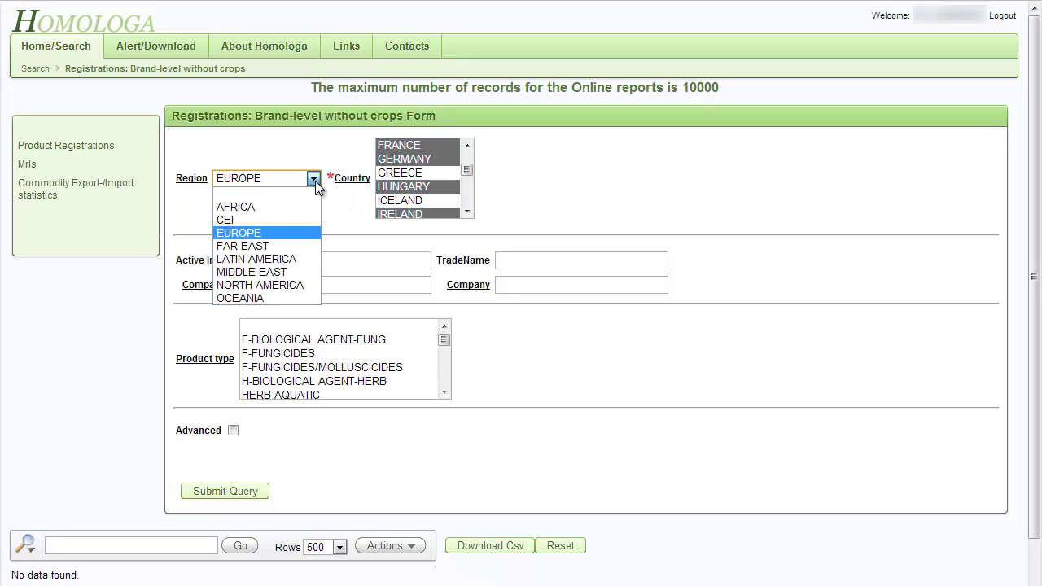
pyautogui.click(313, 195)
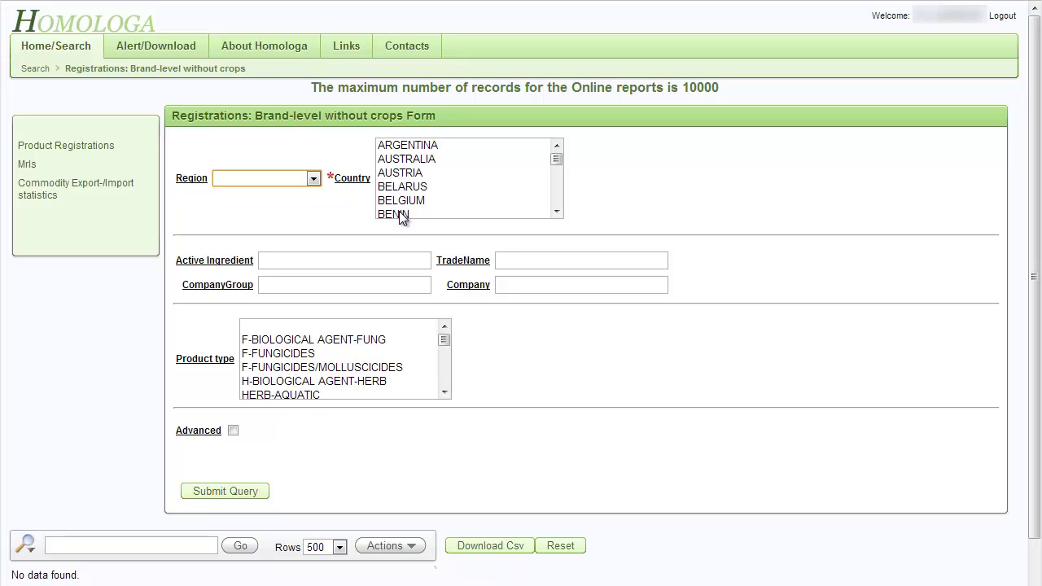
pyautogui.press('ctrl')
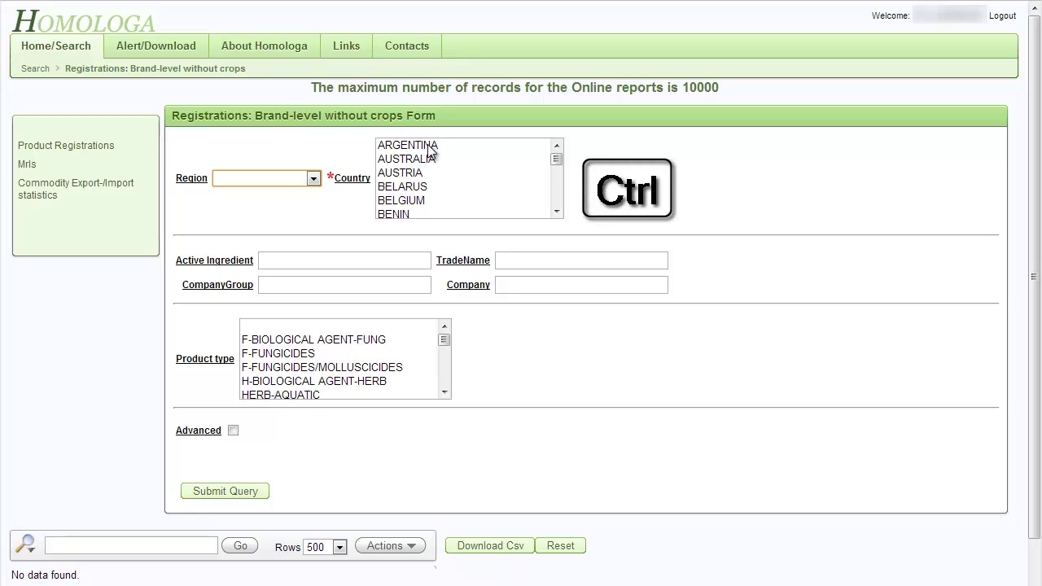
pyautogui.keyDown('ctrl'); pyautogui.click(428, 146); pyautogui.keyUp('ctrl')
pyautogui.keyDown('ctrl'); pyautogui.click(429, 174); pyautogui.keyUp('ctrl')
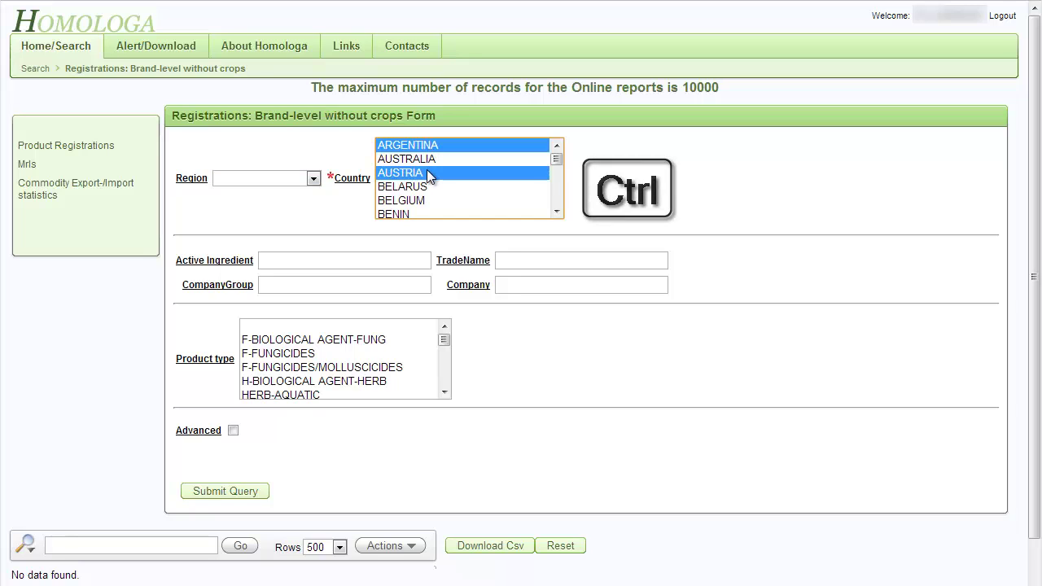
pyautogui.keyDown('ctrl'); pyautogui.click(432, 189); pyautogui.keyUp('ctrl')
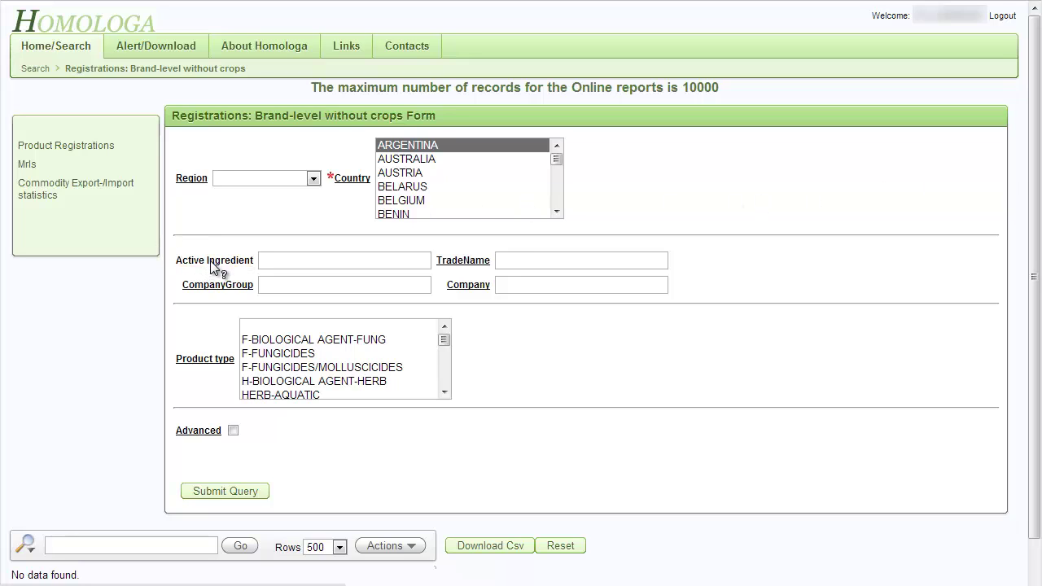
pyautogui.click(286, 260)
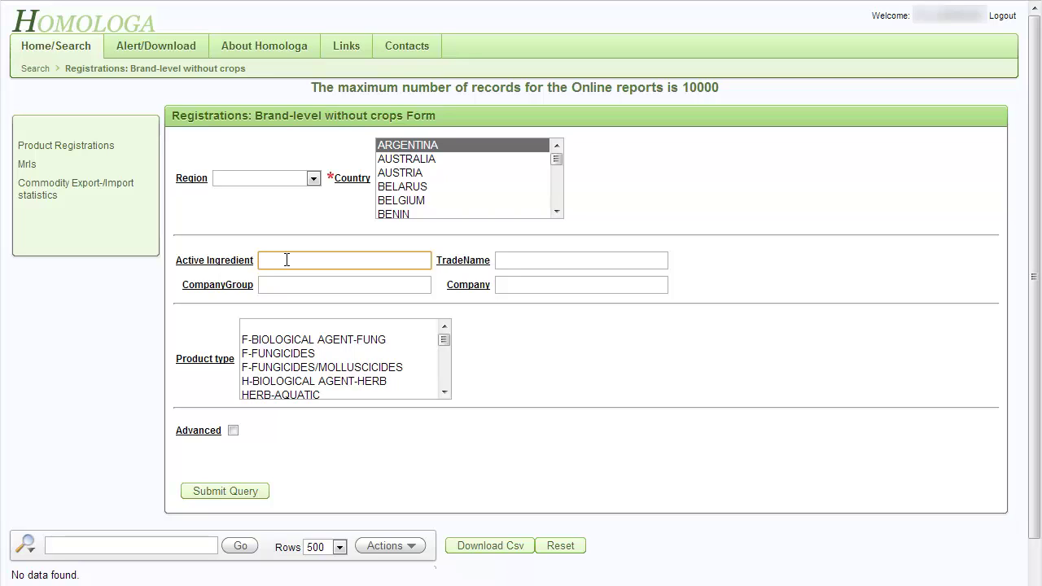
# Pick CYPERMETHRIN as Active Ingredient, then trim RIN to leave the partial name CYPERMETH
pyautogui.write('cyperm')
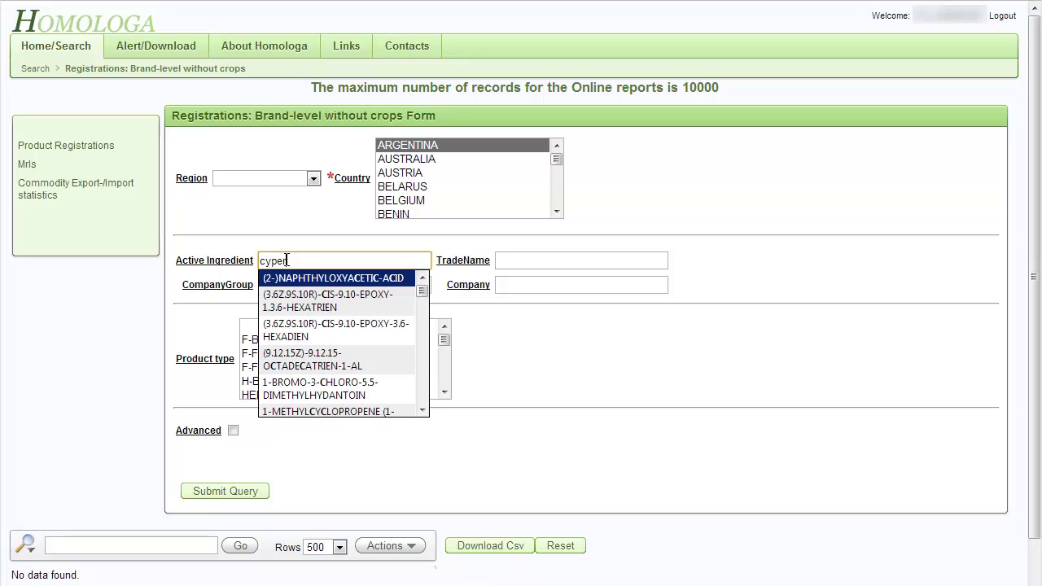
pyautogui.write('eth')
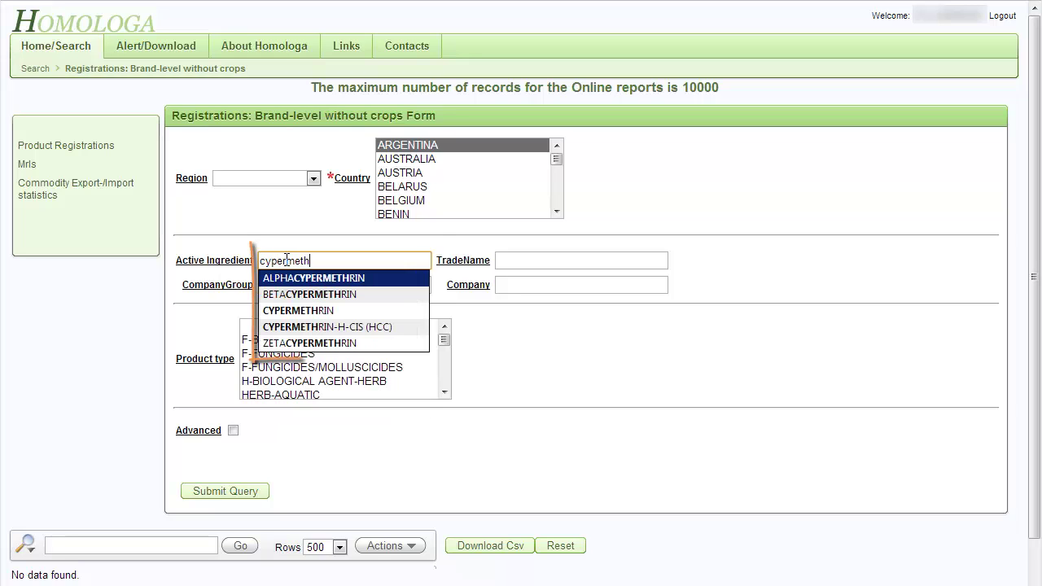
pyautogui.click(331, 310)
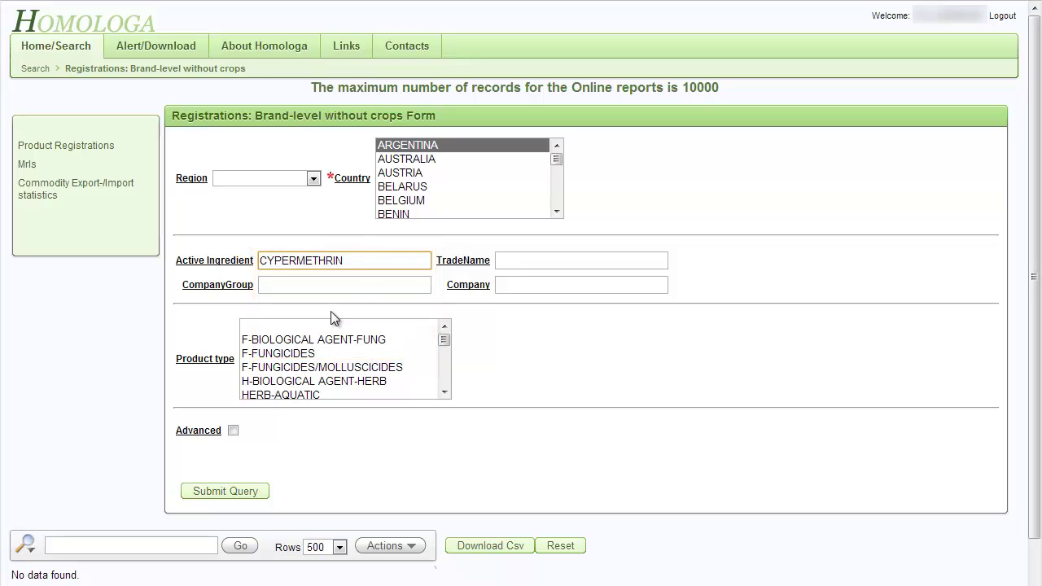
pyautogui.hotkey('shift', 'Left')
pyautogui.hotkey('shift', 'Left')
pyautogui.hotkey('shift', 'Left')
pyautogui.hotkey('shift', 'Left')
pyautogui.hotkey('shift', 'Left')
pyautogui.hotkey('shift', 'Right')
pyautogui.hotkey('shift', 'Right')
pyautogui.press('BackSpace')
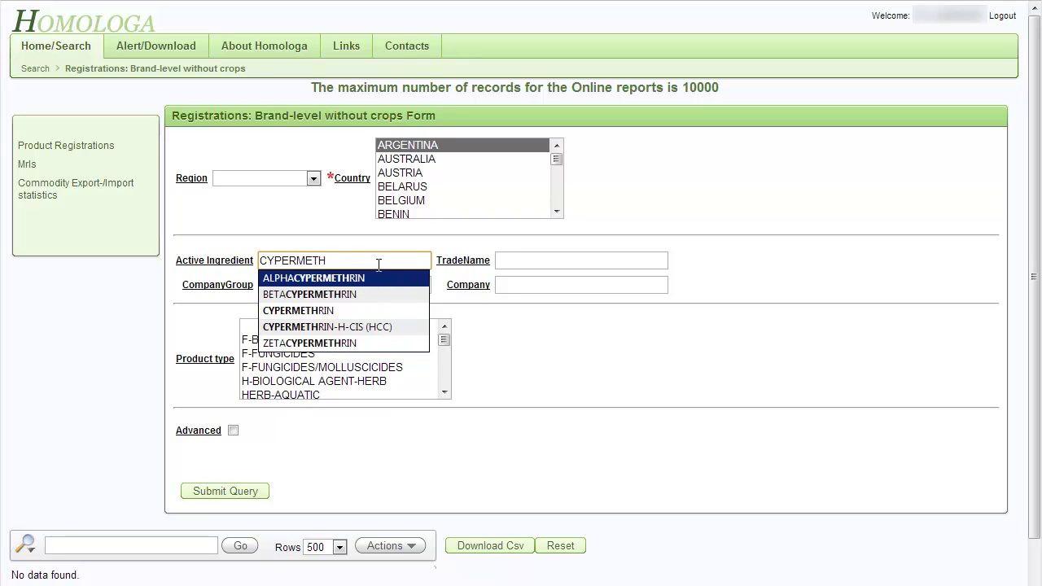
pyautogui.click(705, 278)
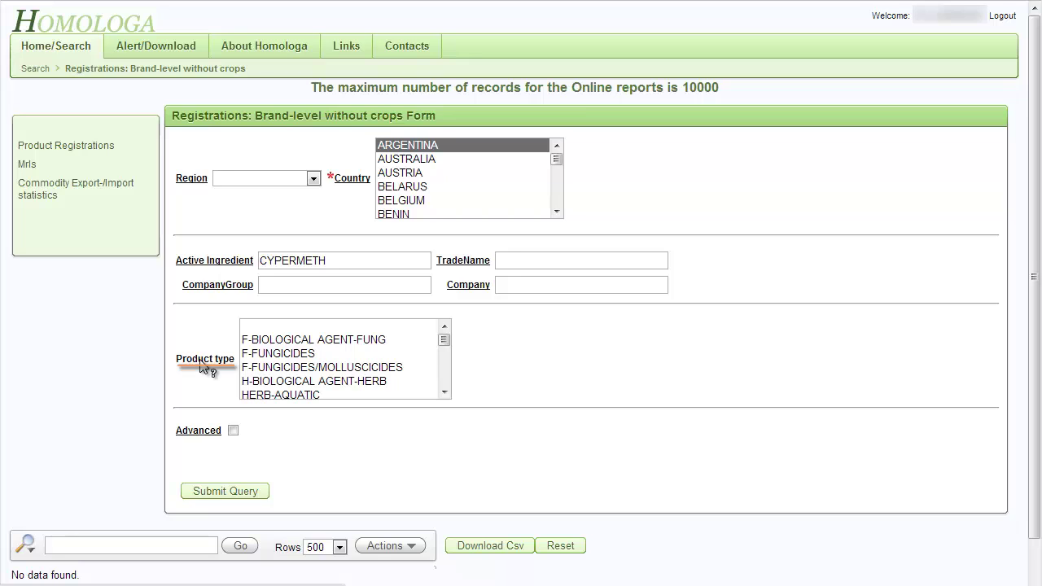
# Try F-FUNGICIDES, F-FUNGICIDES/MOLLUSCICIDES and herbicide product types, then reset Product type to blank
pyautogui.keyDown('ctrl'); pyautogui.click(289, 356); pyautogui.keyUp('ctrl')
pyautogui.keyDown('ctrl'); pyautogui.click(295, 370); pyautogui.keyUp('ctrl')
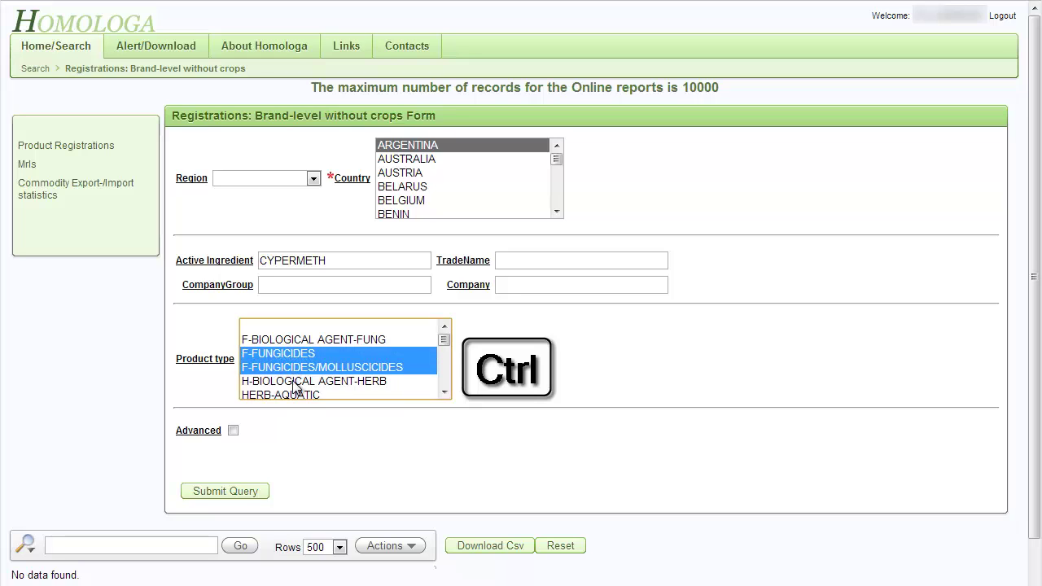
pyautogui.keyDown('ctrl'); pyautogui.keyDown('shift'); pyautogui.click(293, 391); pyautogui.keyUp('shift'); pyautogui.keyUp('ctrl')
pyautogui.click(297, 355)
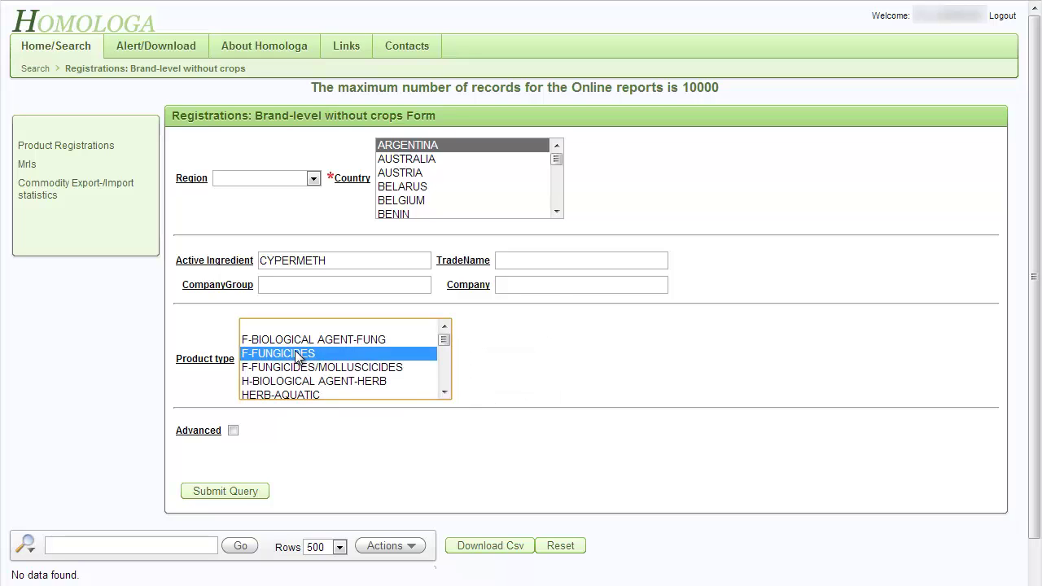
pyautogui.click(304, 371)
pyautogui.click(303, 327)
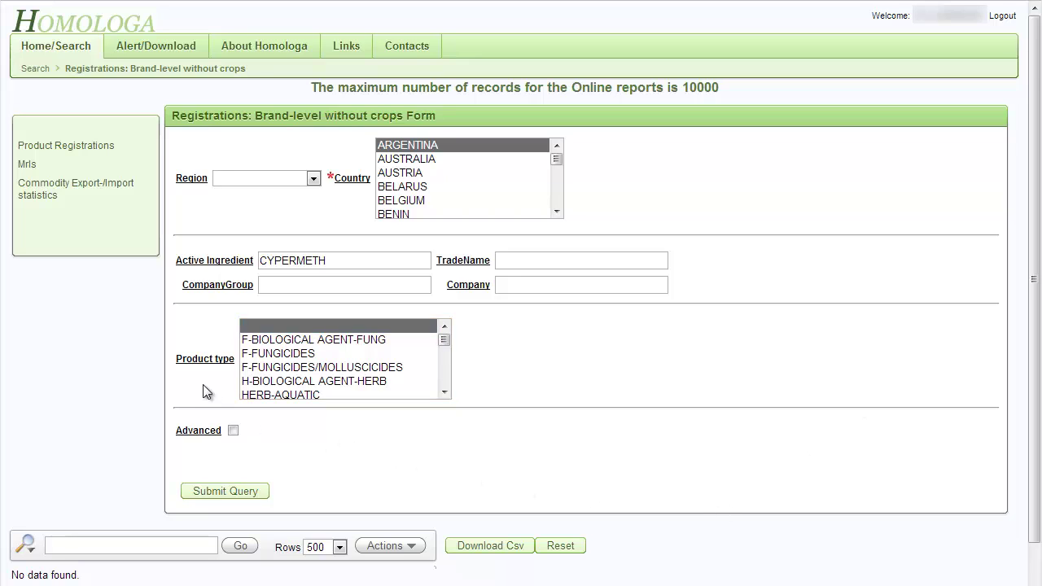
# Enable Advanced options and try each Product Use Status, leaving it on ALL
pyautogui.click(233, 431)
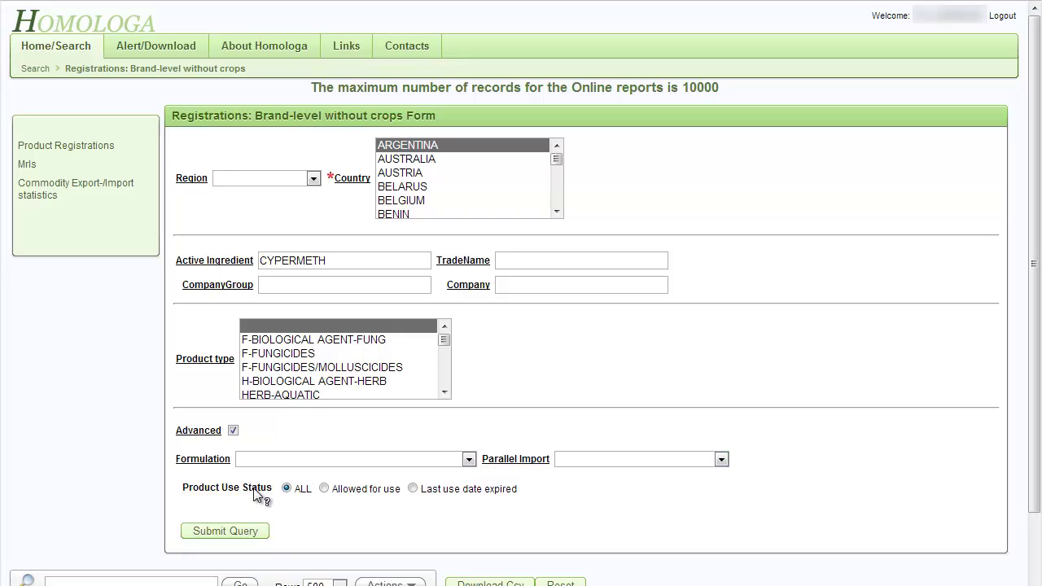
pyautogui.click(325, 491)
pyautogui.click(413, 489)
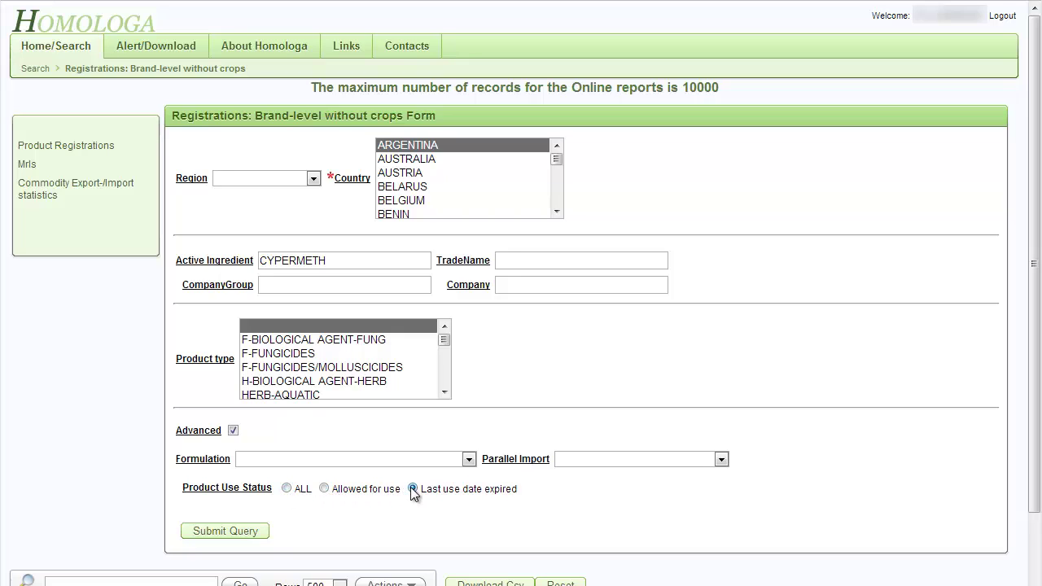
pyautogui.click(288, 489)
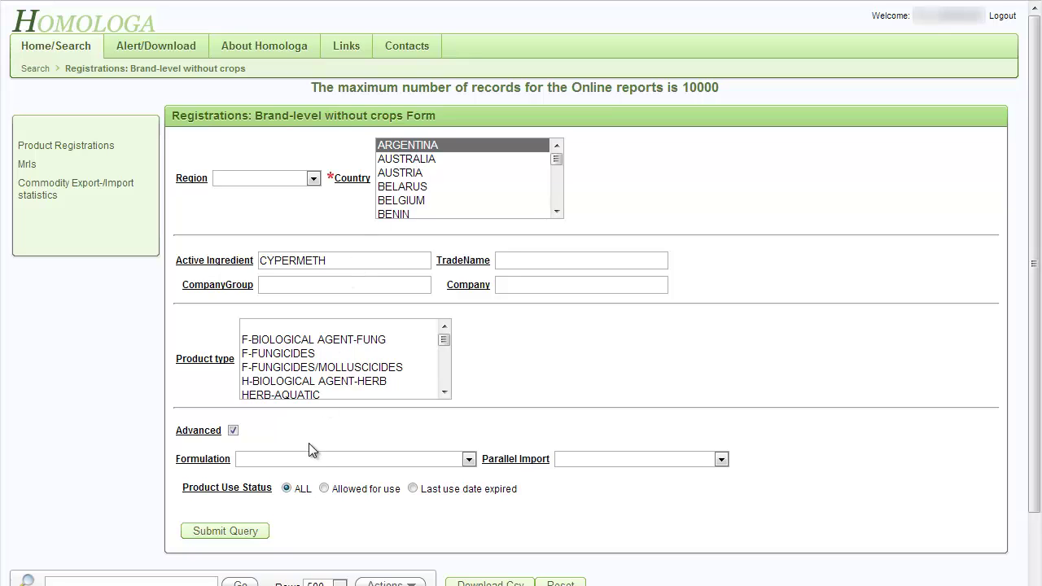
# Submit the query and scroll through the 164-record ARGENTINA cypermethrin results table
pyautogui.click(231, 533)
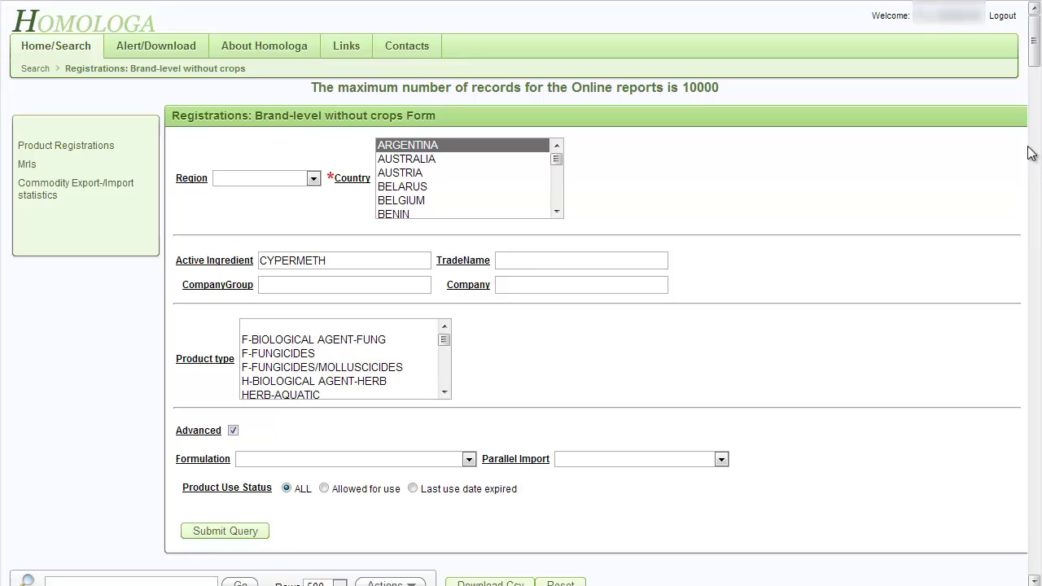
pyautogui.moveTo(1034, 49); pyautogui.dragTo(1030, 98)
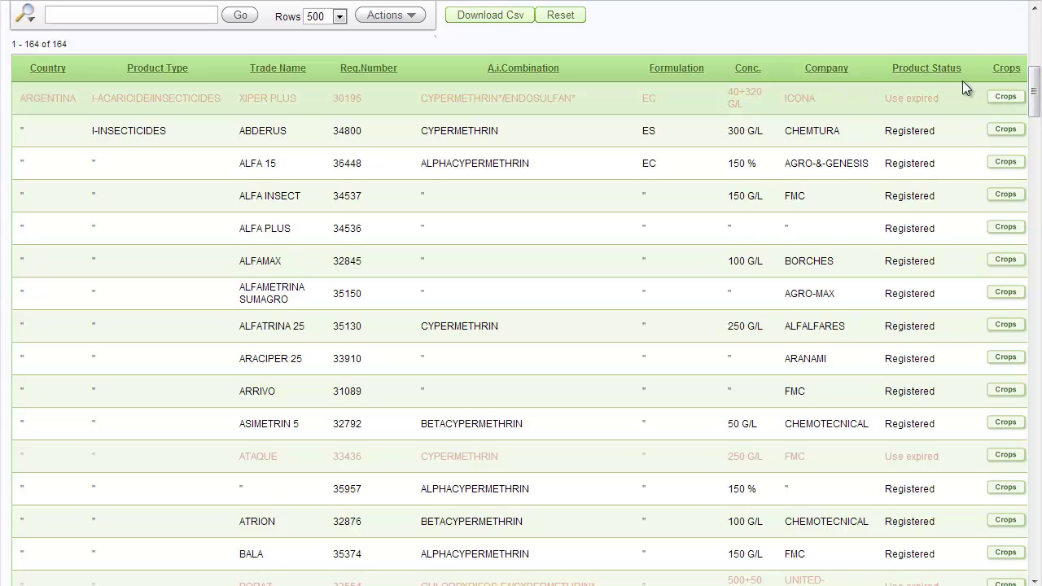
pyautogui.moveTo(1034, 75); pyautogui.dragTo(1036, 31)
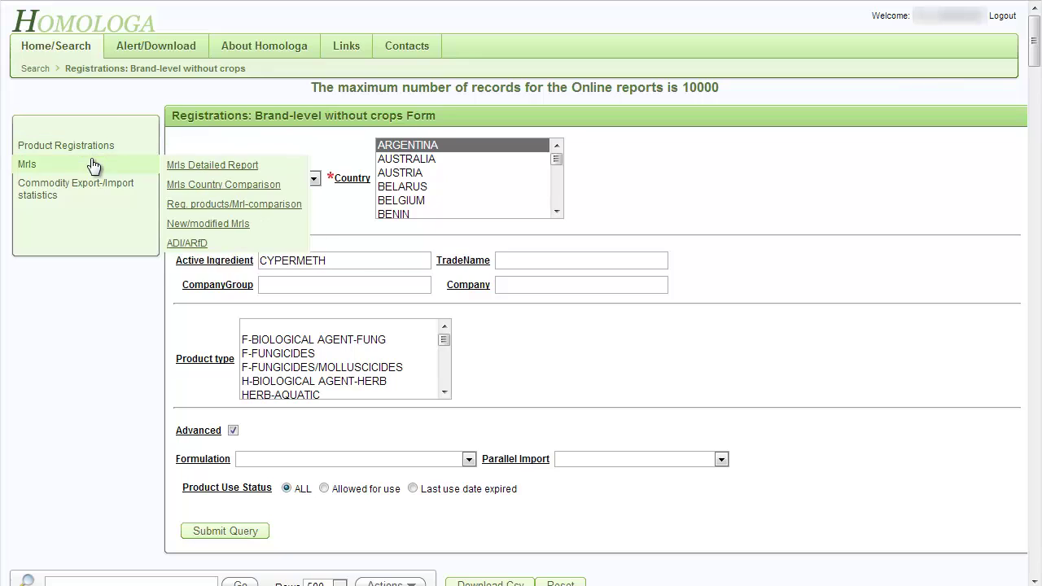
# Log out of Homologa back to the login page
pyautogui.moveTo(94, 186)
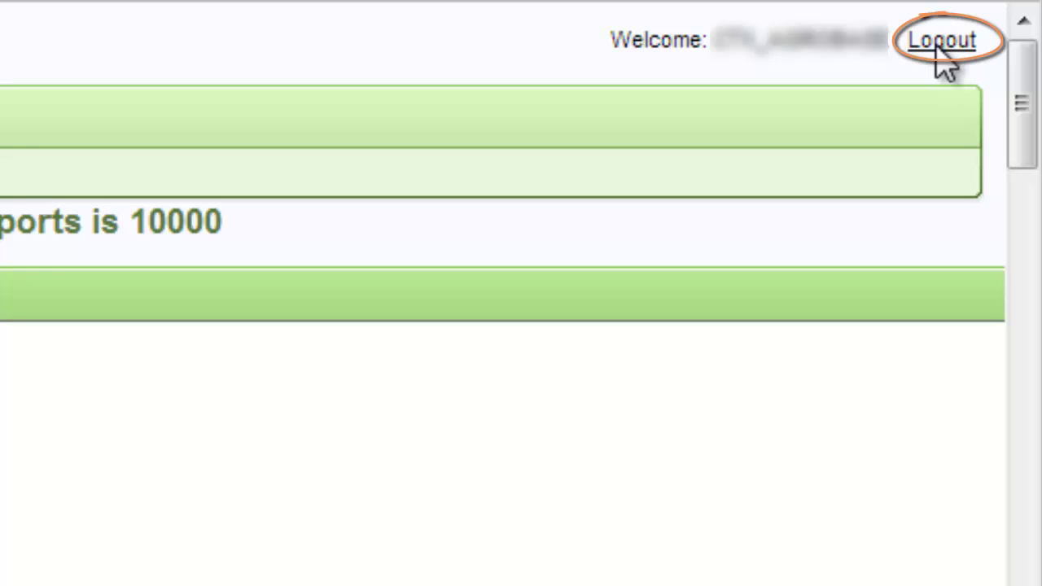
pyautogui.click(947, 41)
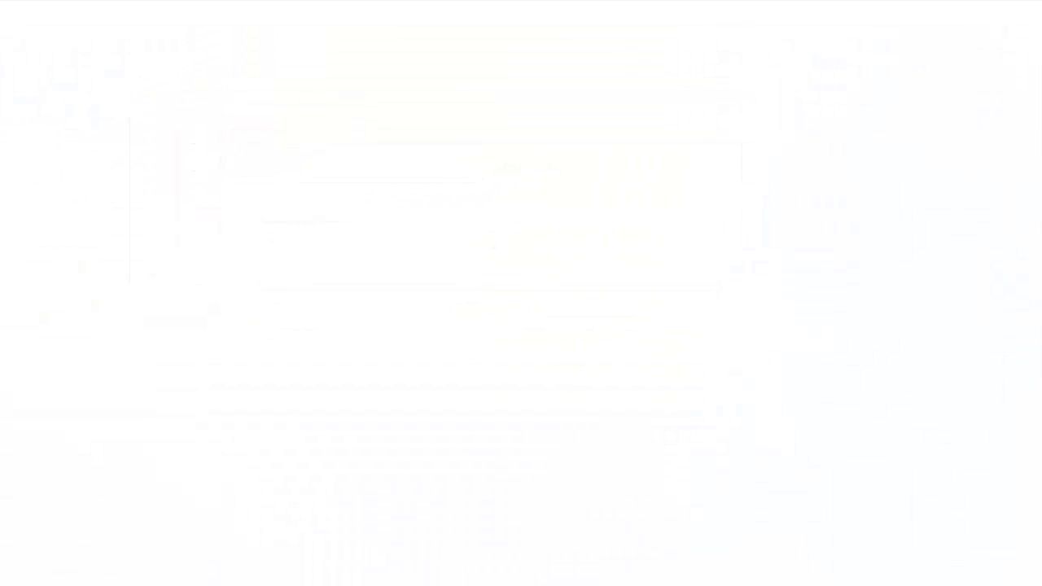